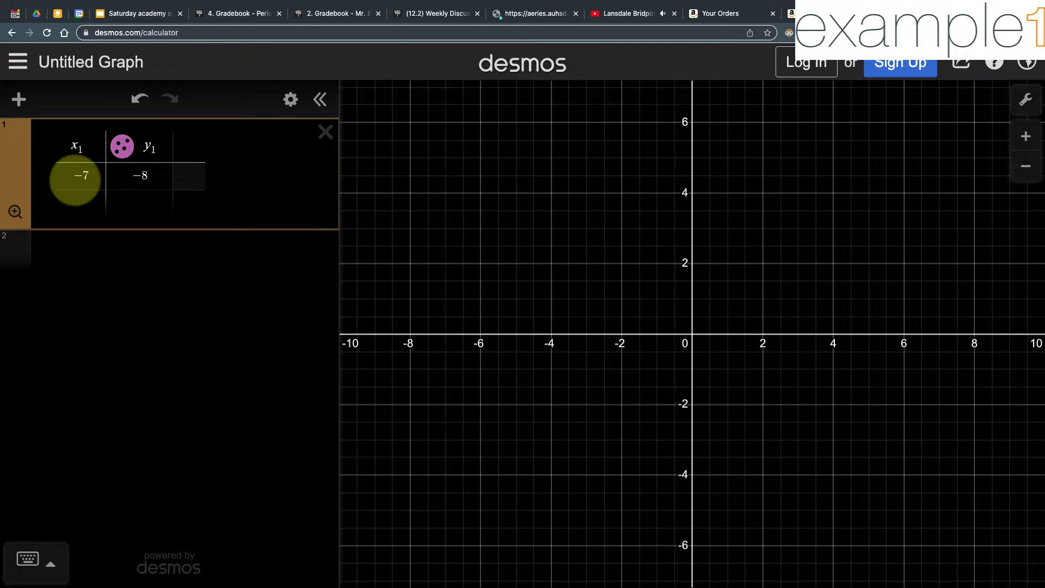
- Add the points (-6, -1), (-5, 4), (-4, 4), (-3, -1), (-2, -8), (-1, -22) and (0, -48) to the table
left_click(73, 203)
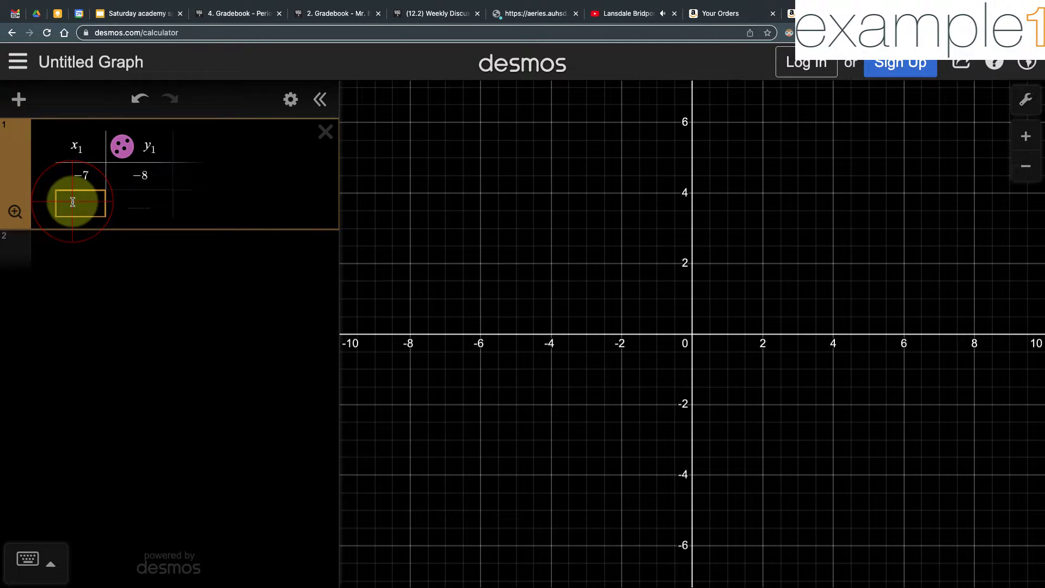
type("-6")
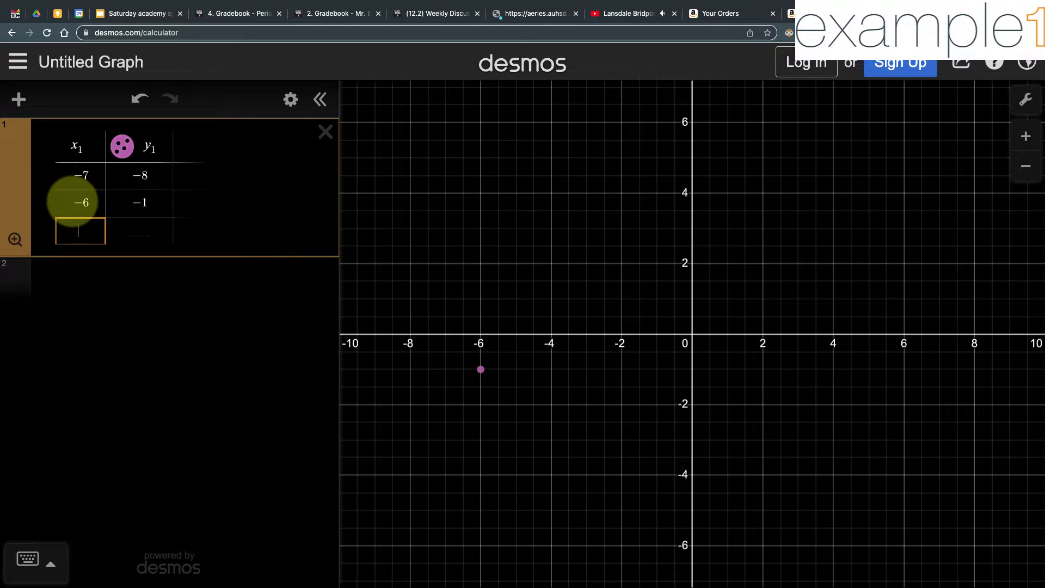
type("-5")
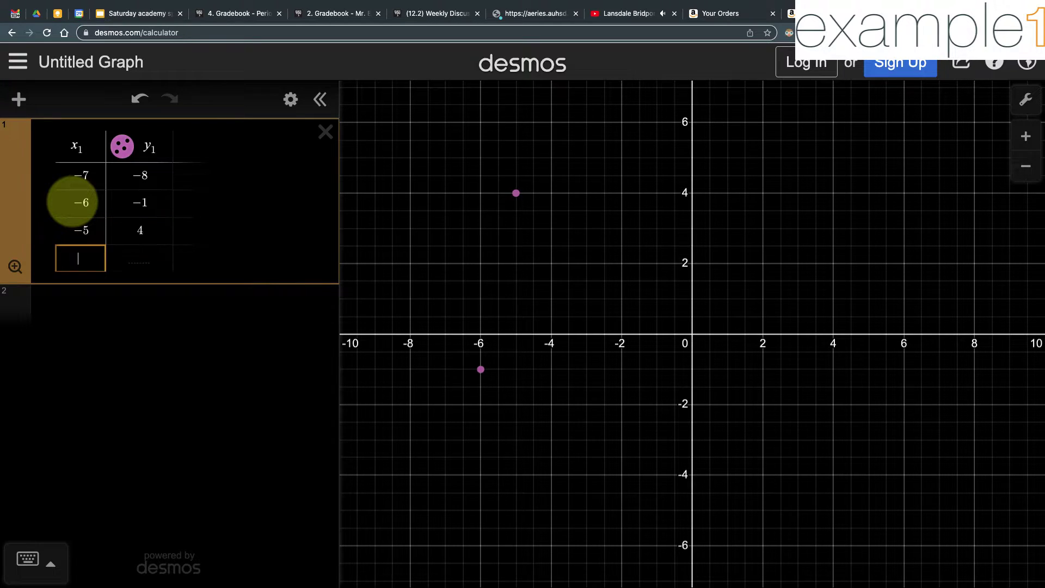
type("-4")
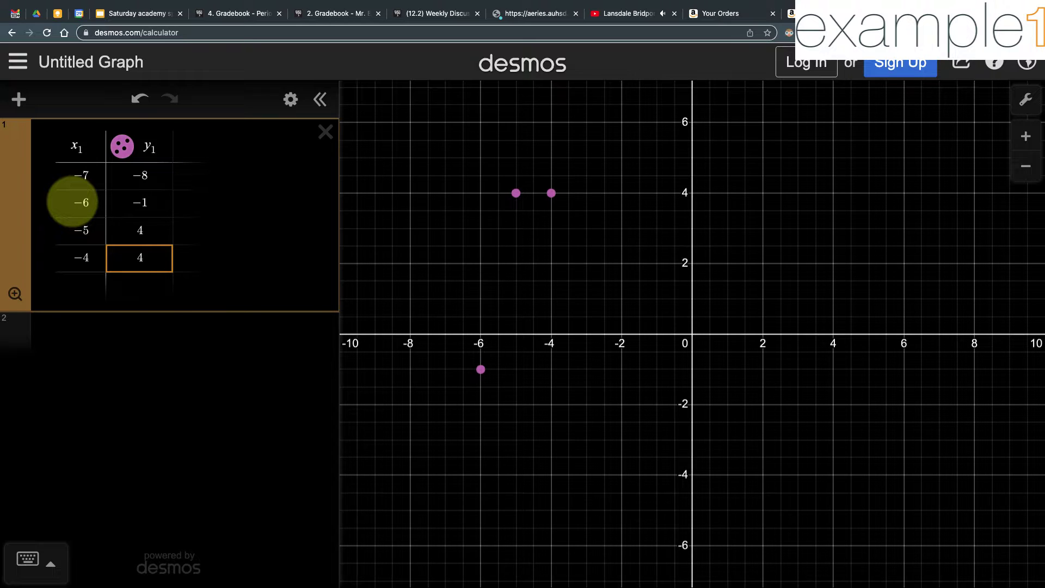
type("-3")
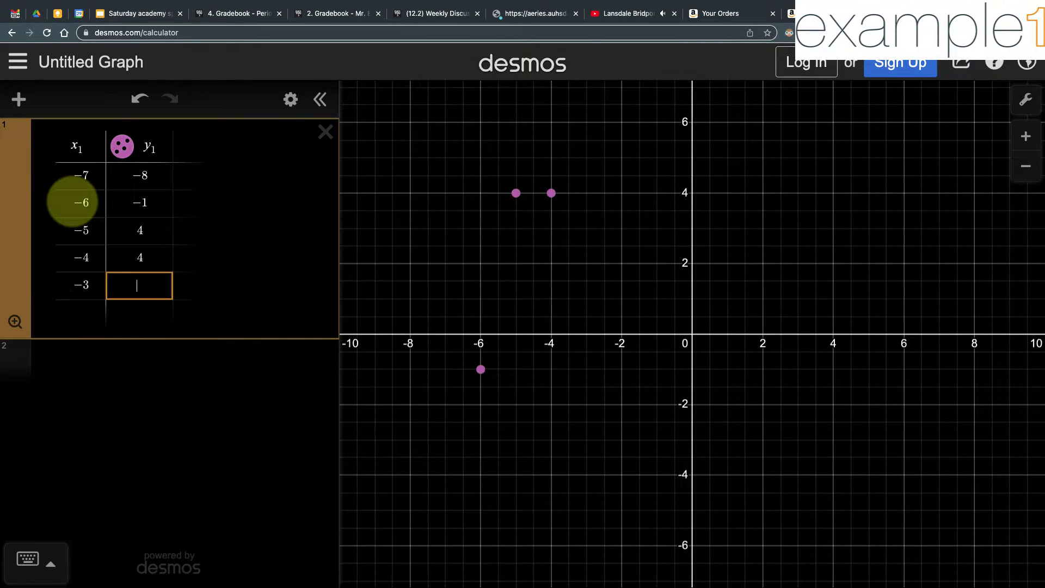
key("Tab")
type("-")
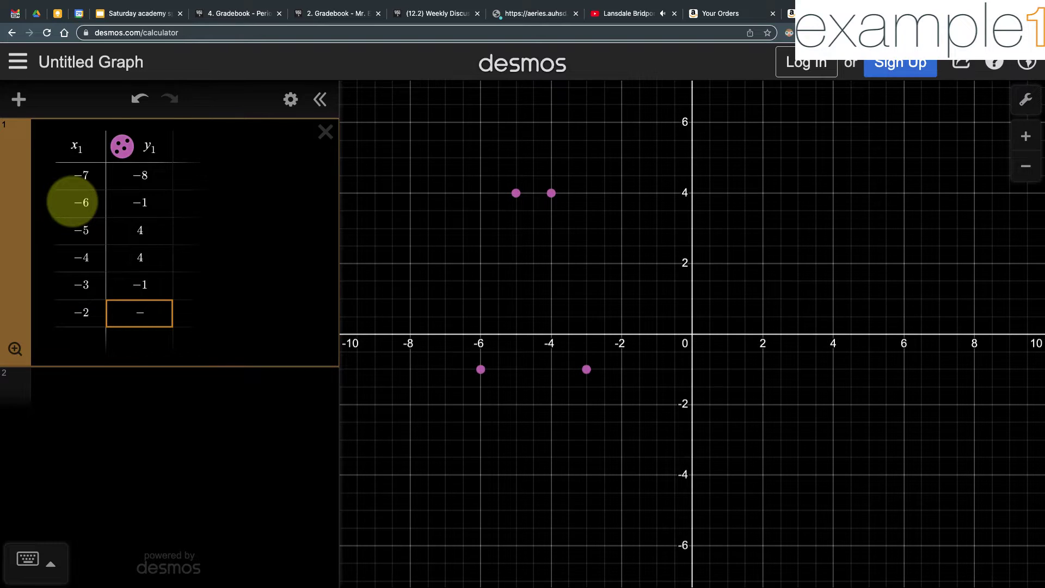
type("-")
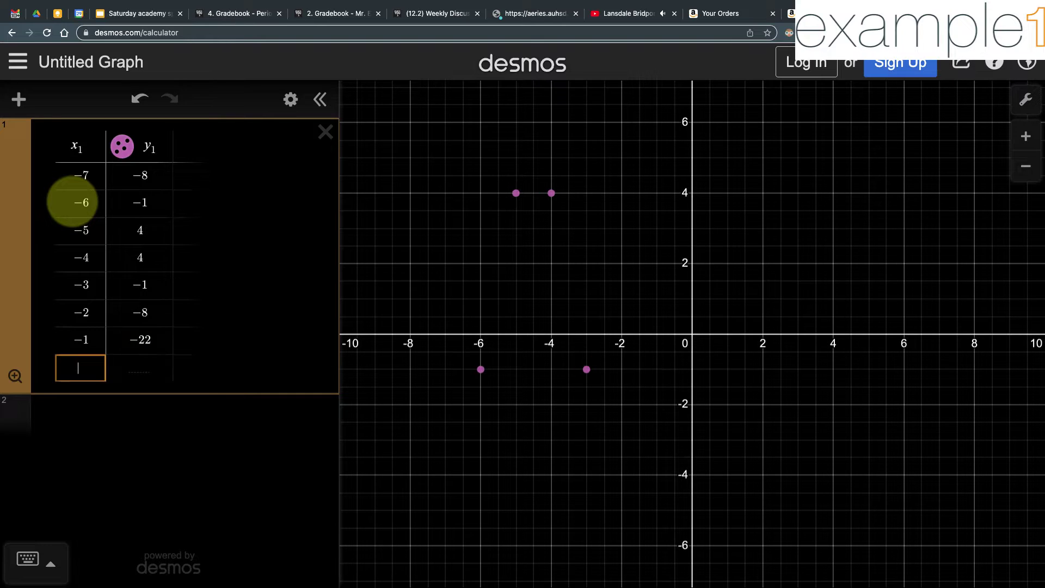
type("0")
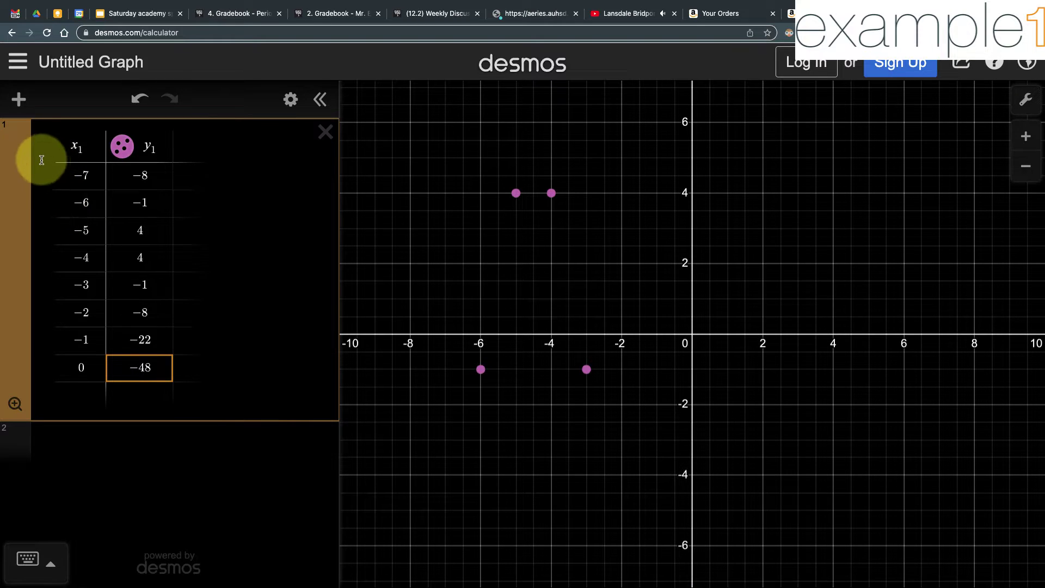
left_click(15, 404)
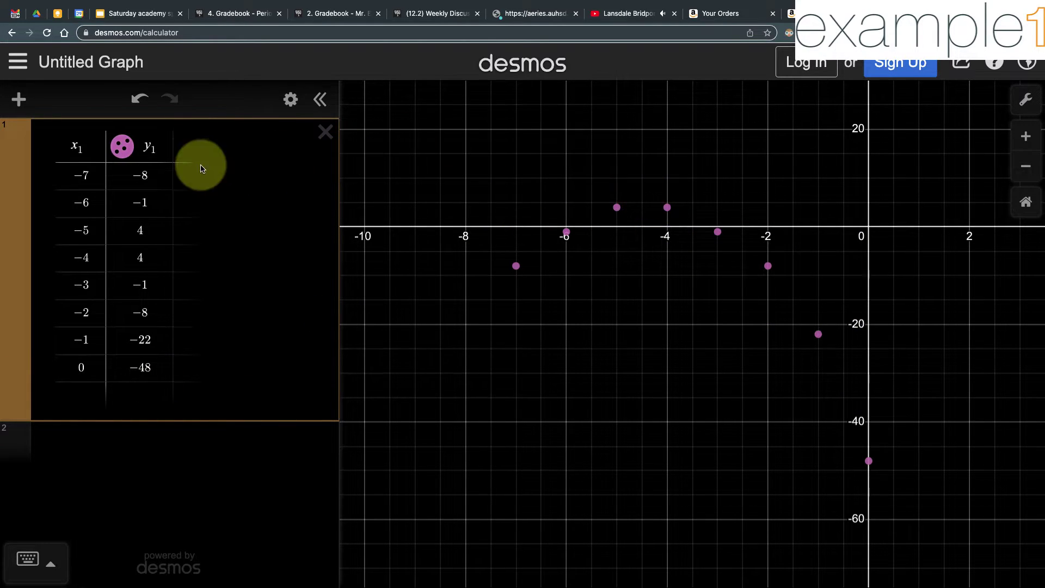
- Style the table's points as green crosses and connect them with solid lines
left_click(288, 99)
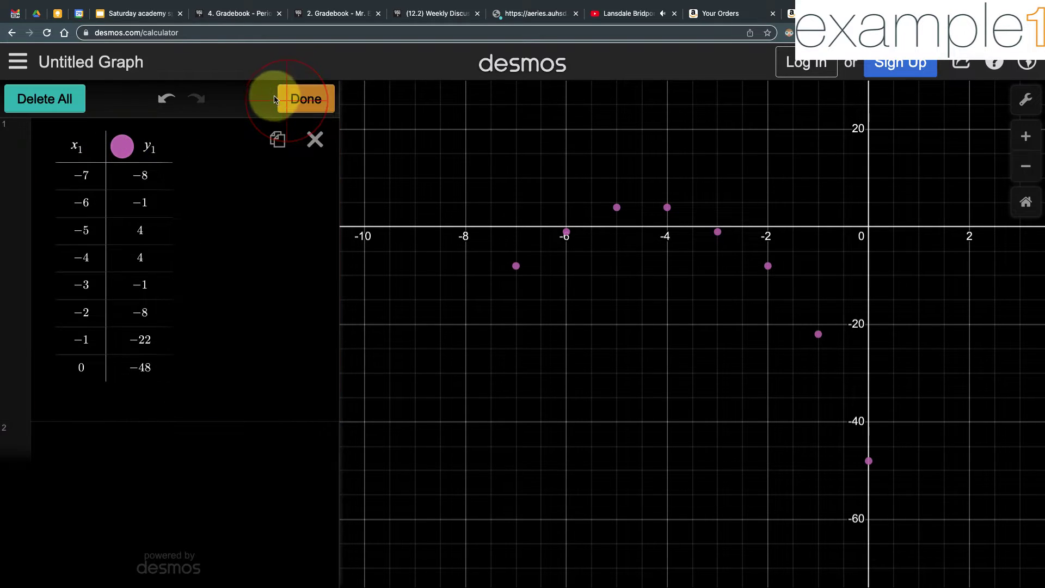
left_click(119, 147)
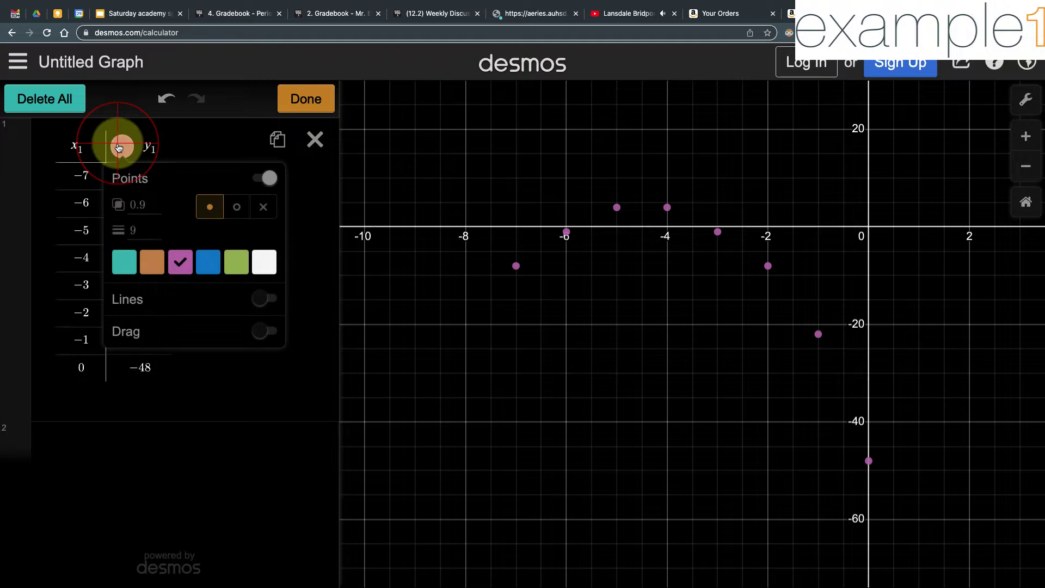
left_click(237, 265)
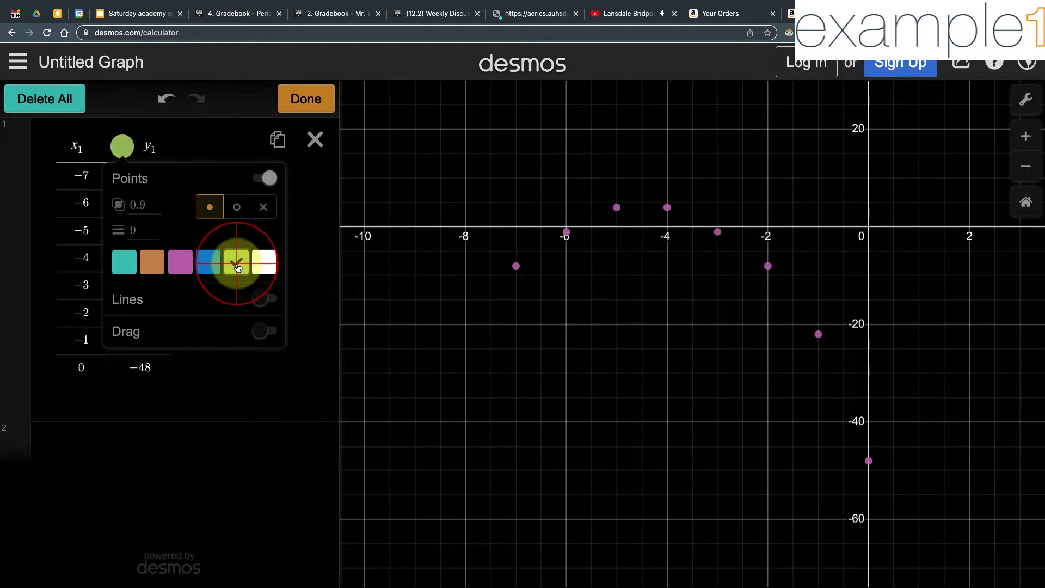
left_click(237, 207)
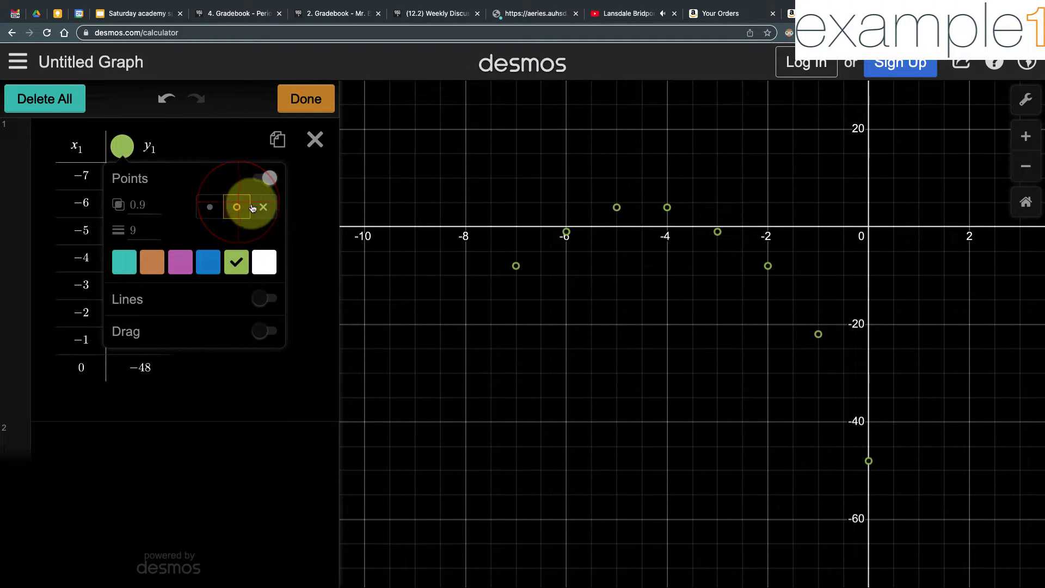
left_click(264, 208)
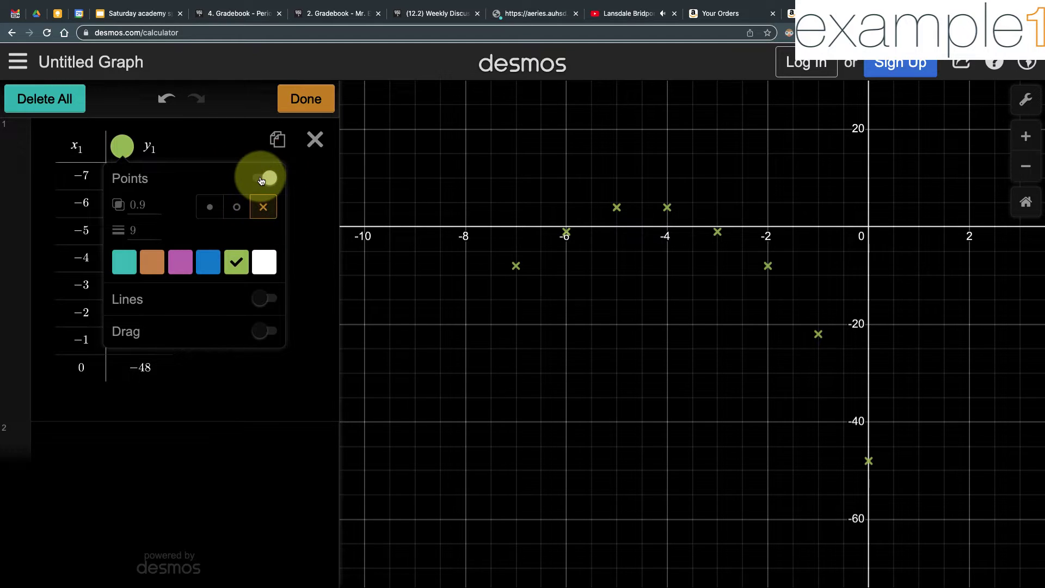
left_click(261, 180)
left_click(268, 180)
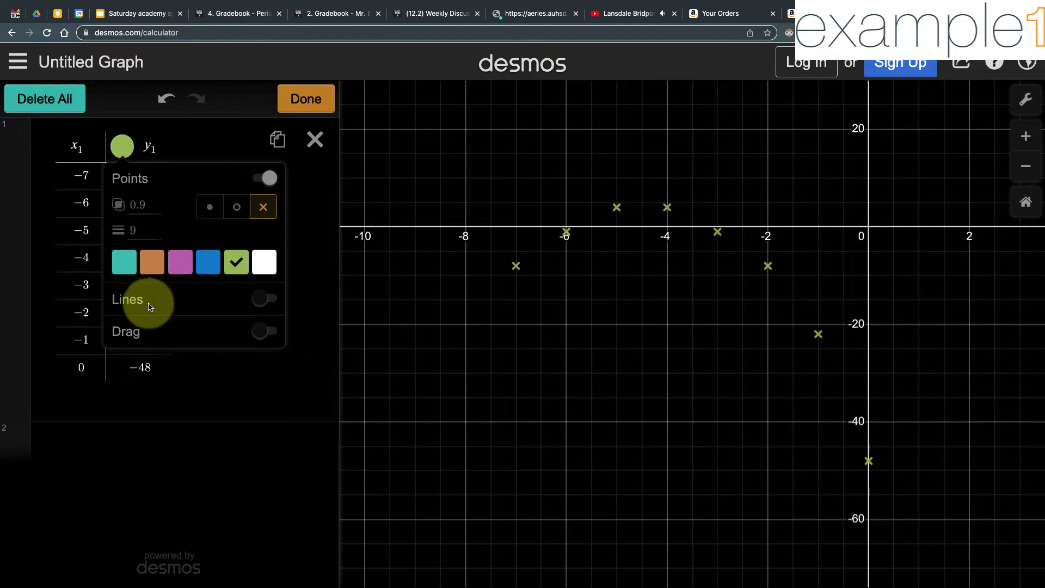
left_click(267, 298)
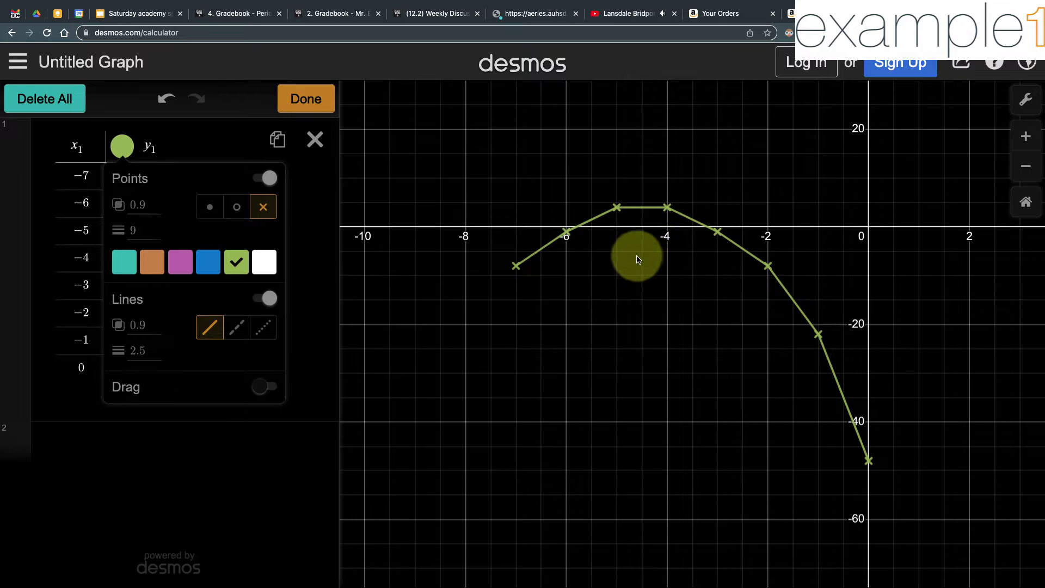
mouse_move(636, 253)
left_mouse_down()
mouse_move(583, 245)
mouse_move(620, 250)
left_mouse_up()
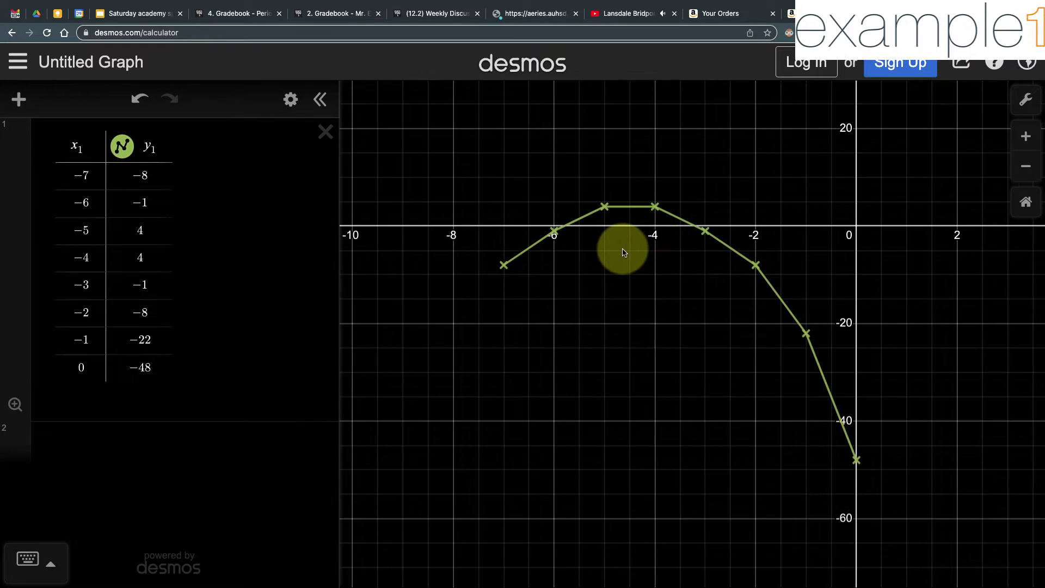
- Examine up close where the green graph crosses the x-axis on either side of its peak, and look at the graph settings
left_click(1025, 136)
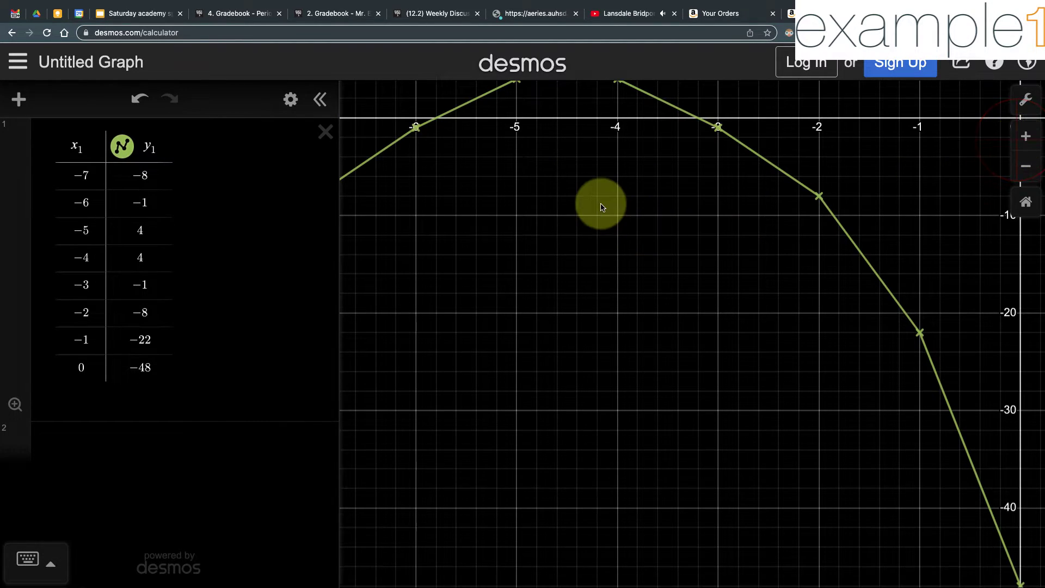
left_click_drag(601, 205, 647, 294)
left_click_drag(576, 283, 583, 311)
left_click(1026, 136)
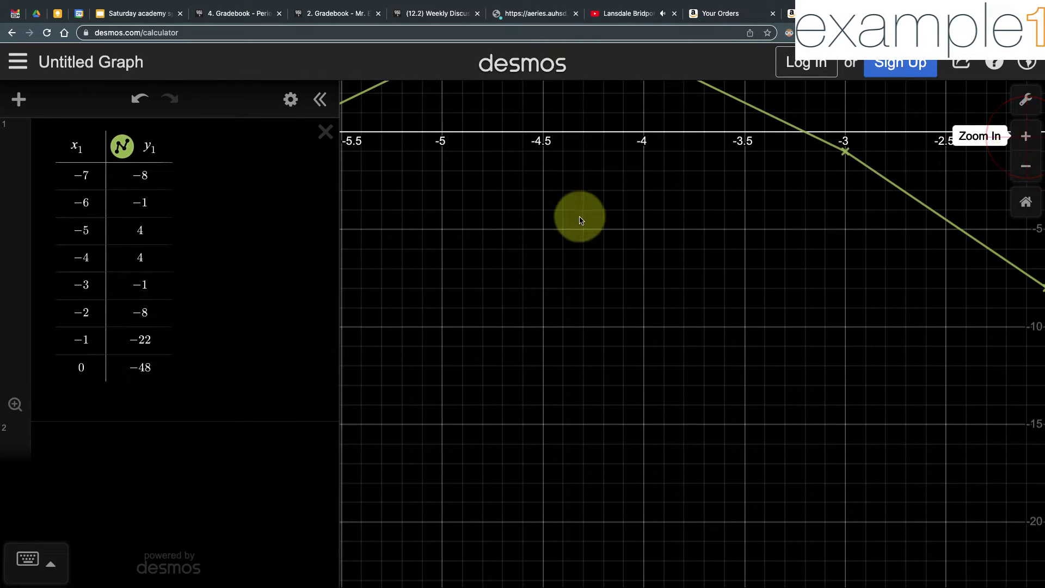
left_click_drag(579, 218, 722, 318)
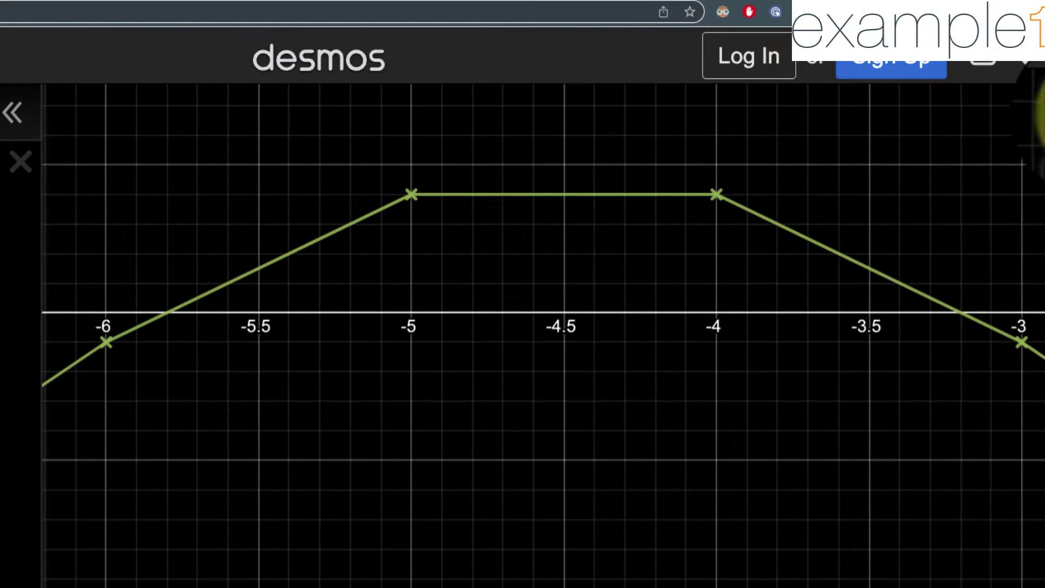
left_click(1028, 113)
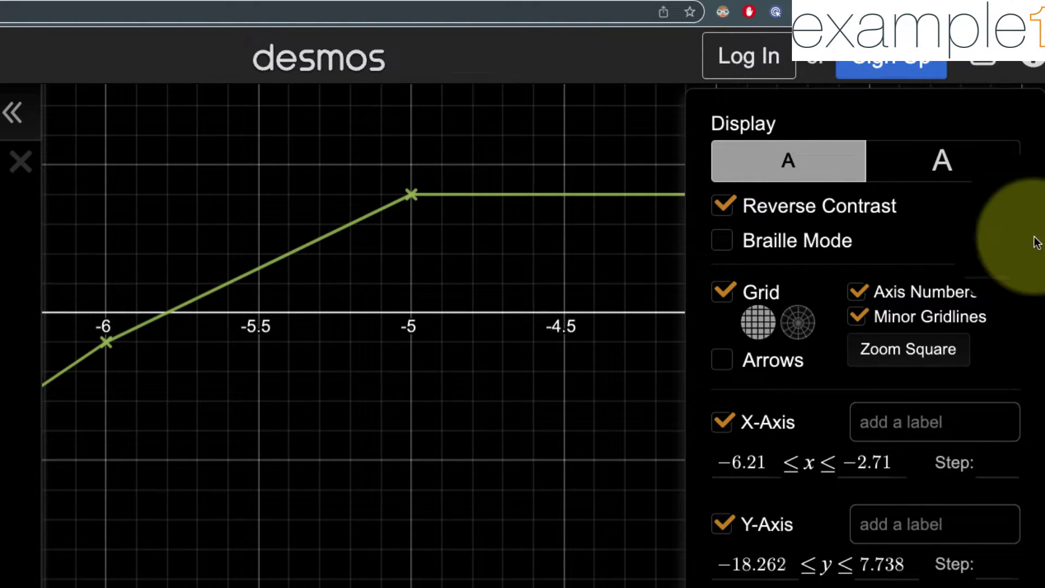
left_click(1028, 113)
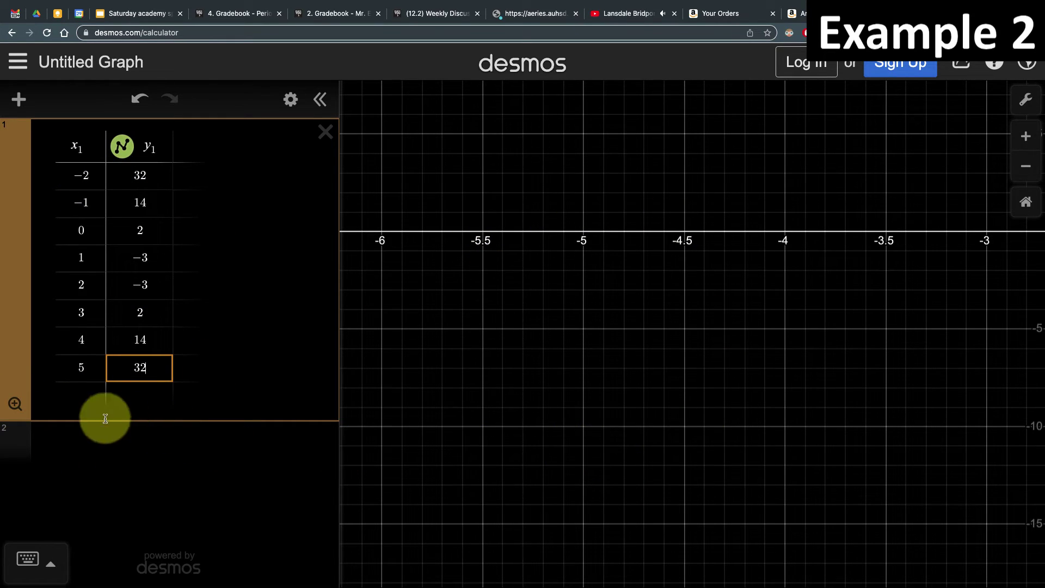
- Restyle the graph of the new table with purple filled points joined by dotted lines
left_click(14, 405)
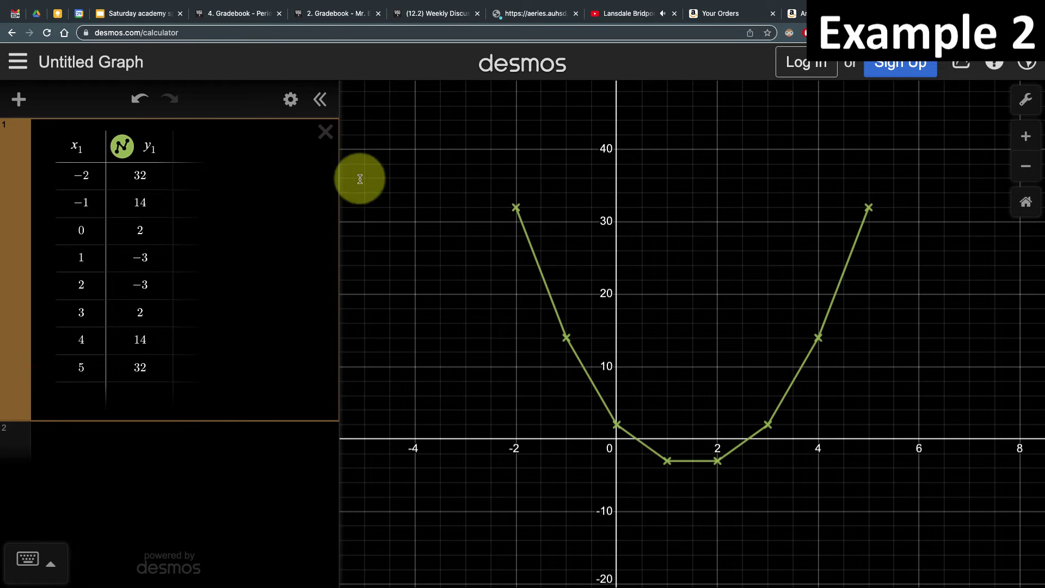
left_click(291, 99)
left_click(122, 146)
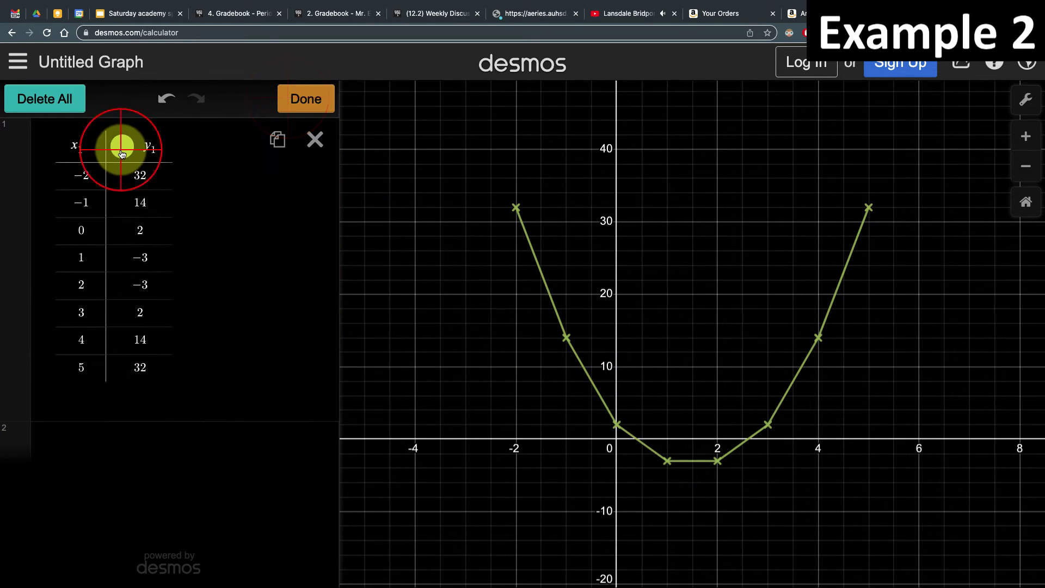
left_click(175, 260)
left_click(210, 208)
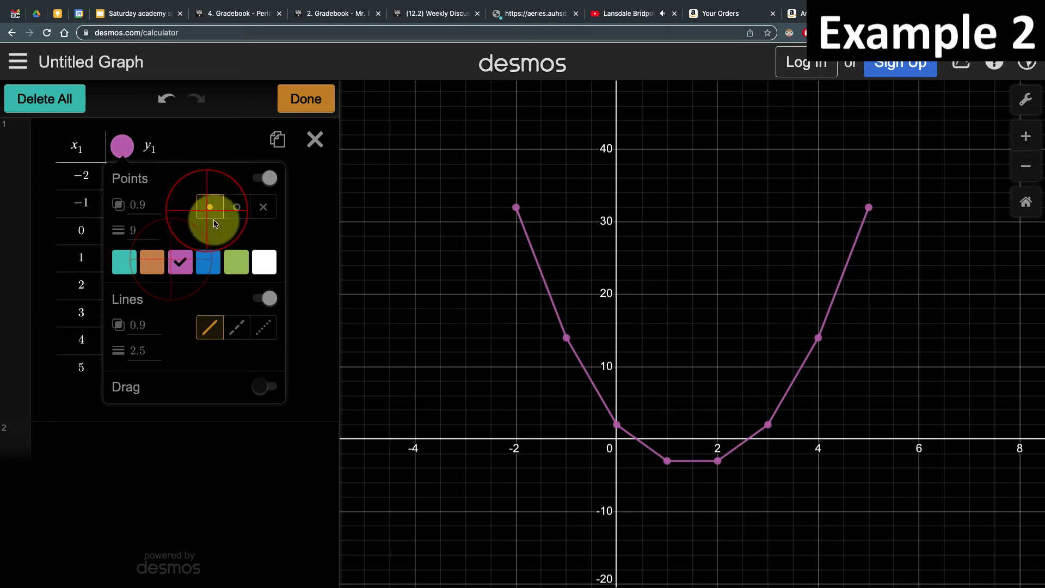
left_click(234, 328)
left_click(263, 328)
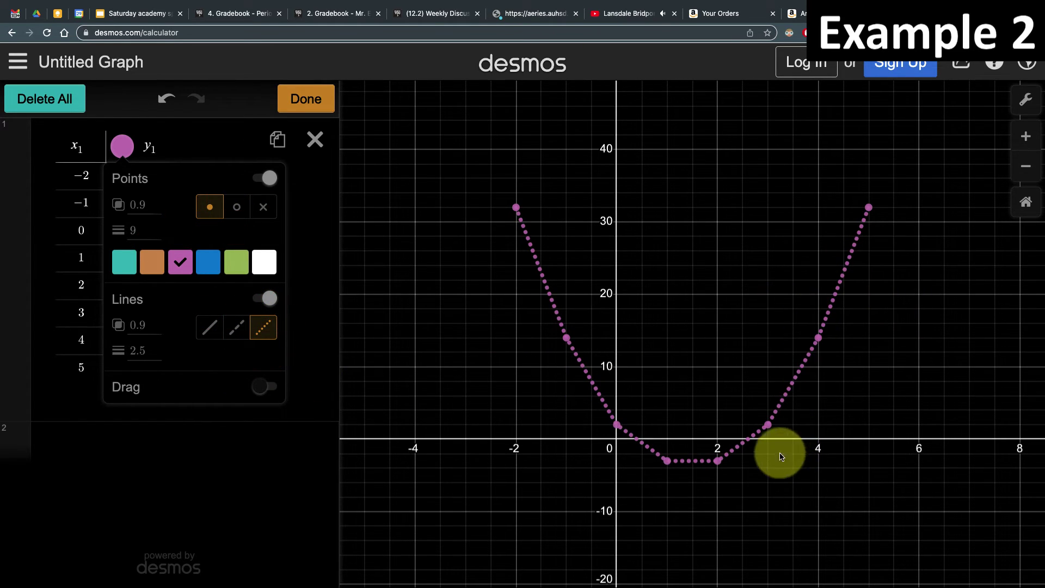
left_click(744, 438)
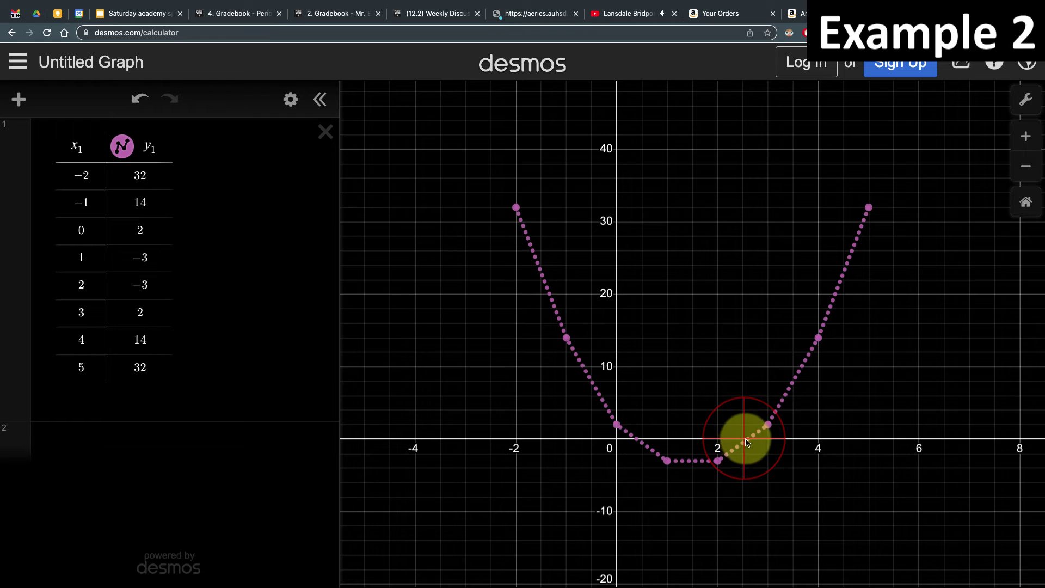
- Examine up close where the purple dotted graph crosses the x-axis on either side of its lowest segment
left_click(1031, 145)
left_click_drag(746, 403, 665, 201)
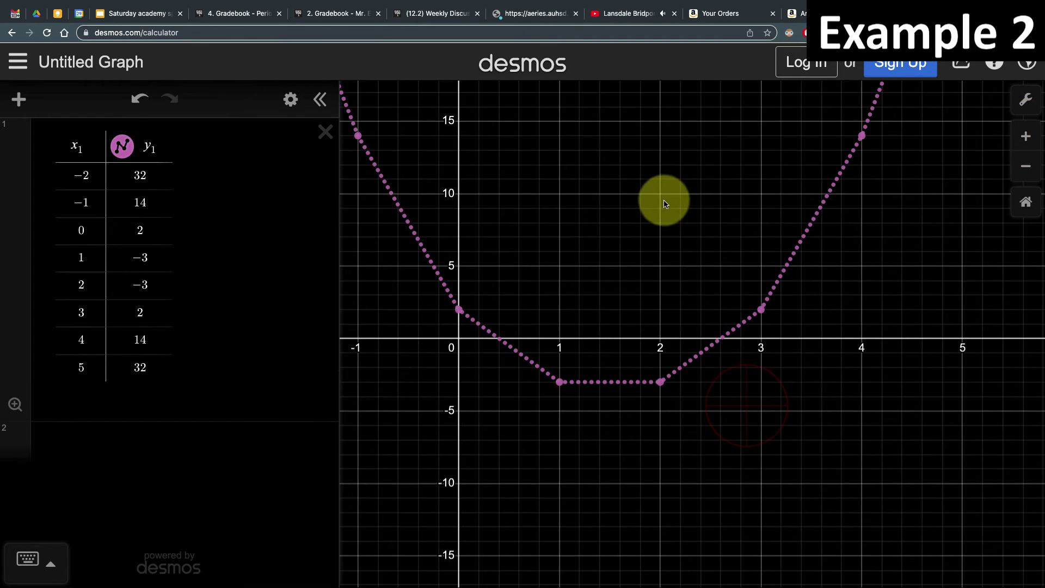
left_click(1026, 136)
left_click_drag(590, 278, 825, 258)
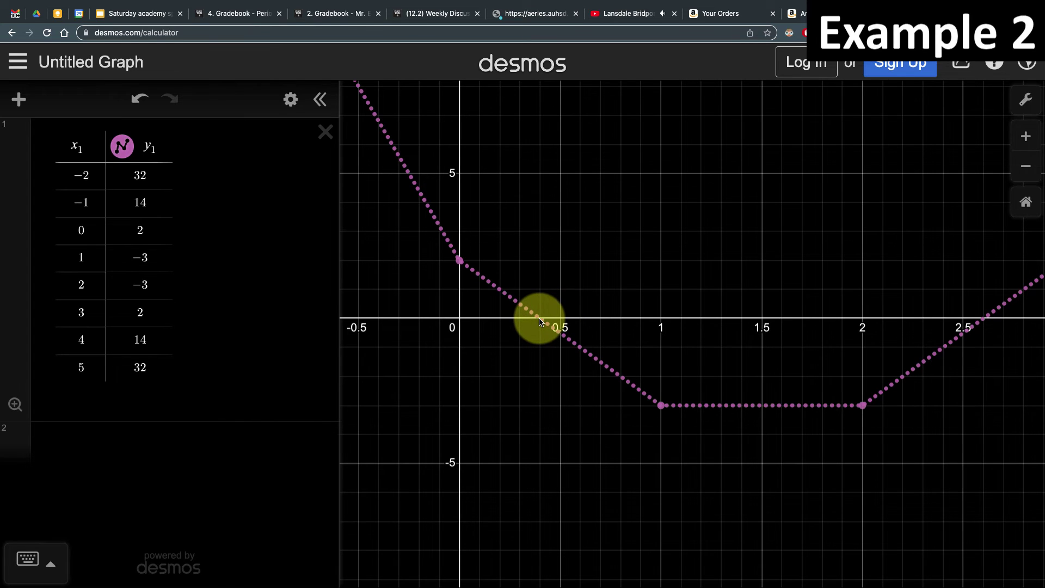
left_click_drag(906, 314, 506, 285)
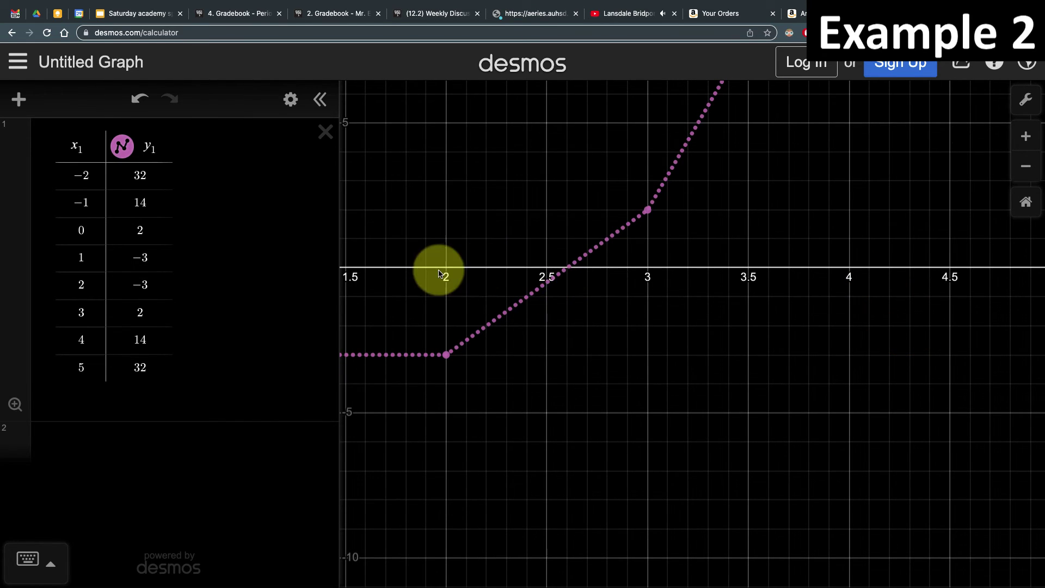